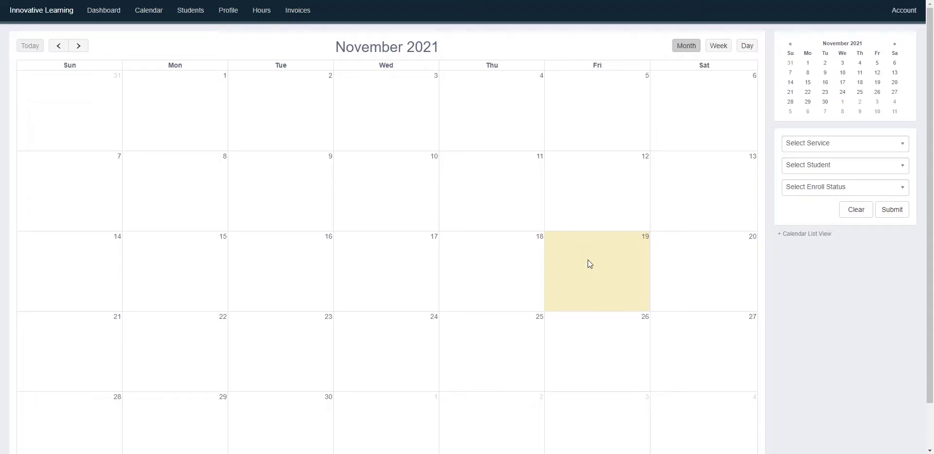
Start adding a new lesson on Friday, November 19, 2021 from the month calendar
left_click(150, 10)
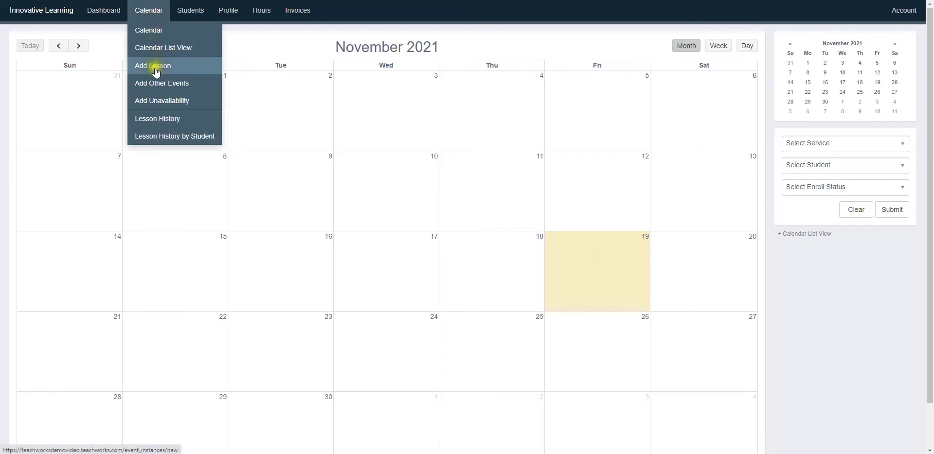
left_click(153, 10)
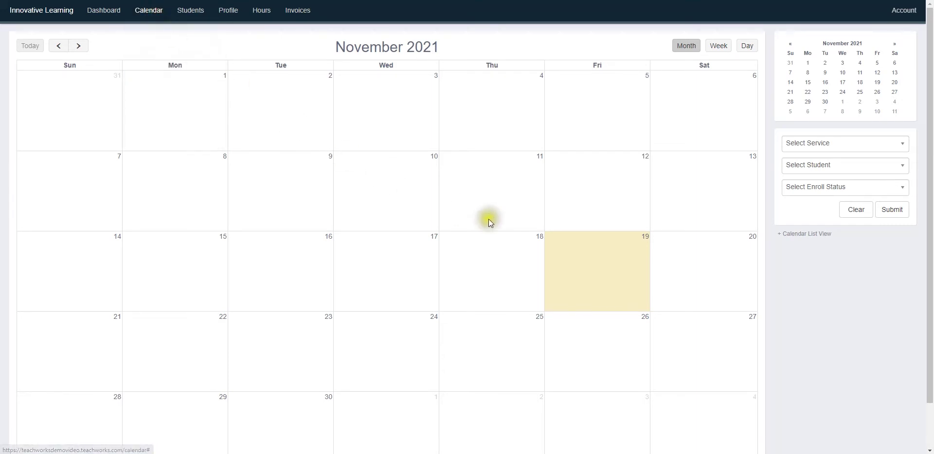
left_click(594, 256)
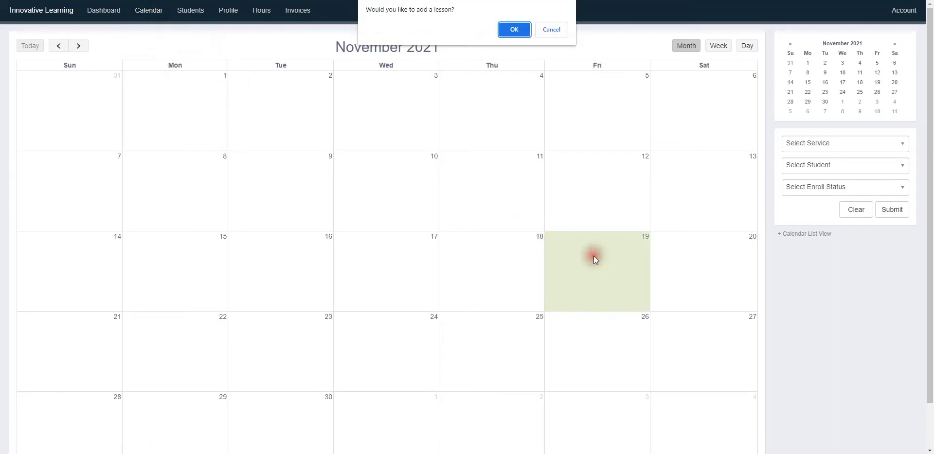
left_click(515, 29)
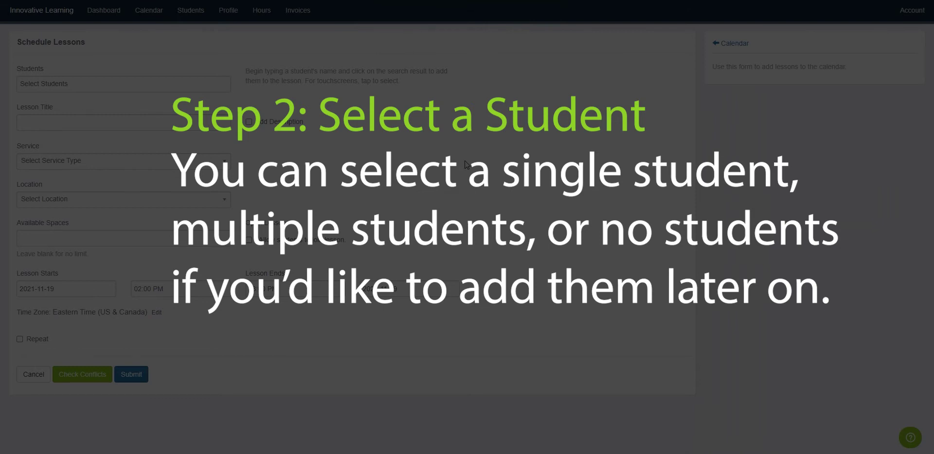
Add two students to the lesson, and remove the first one so that only the second remains
left_click(464, 161)
left_click(195, 87)
left_click(192, 106)
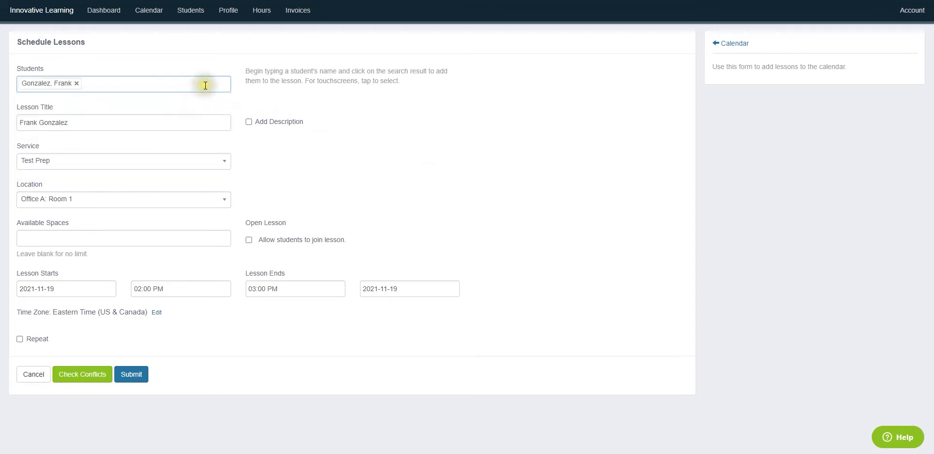
left_click(201, 86)
left_click(181, 125)
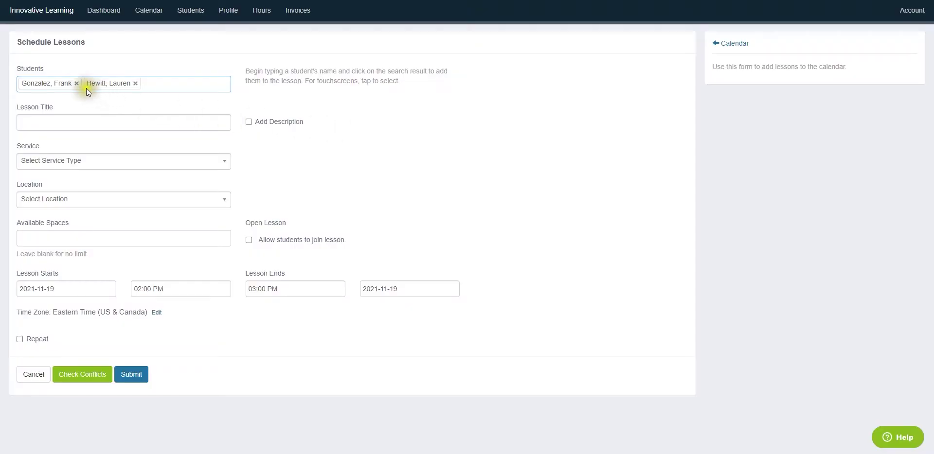
left_click(76, 83)
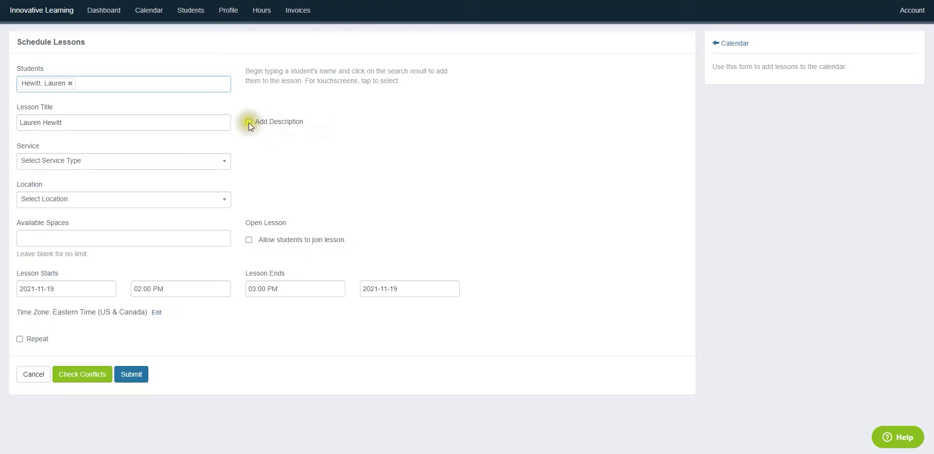
Leave the lesson without a description and set its service to French and its location to Office A: Room 1
left_click(249, 122)
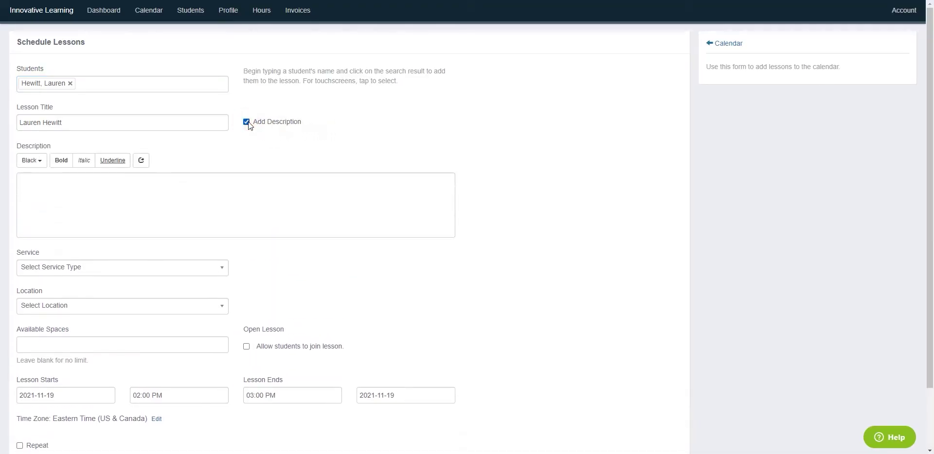
left_click(247, 121)
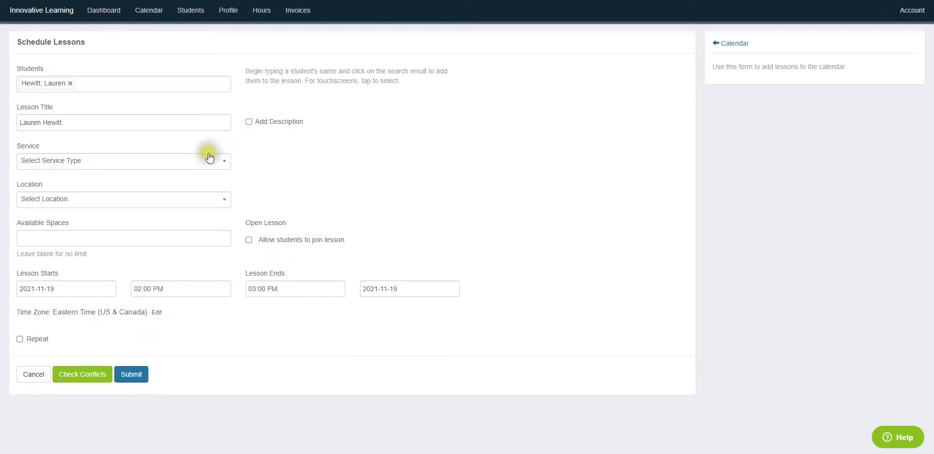
left_click(204, 158)
left_click(182, 199)
left_click(176, 201)
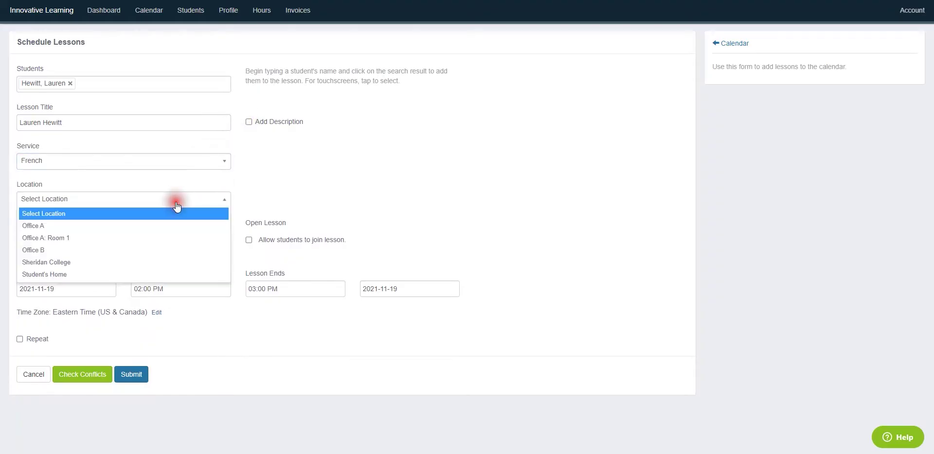
left_click(162, 238)
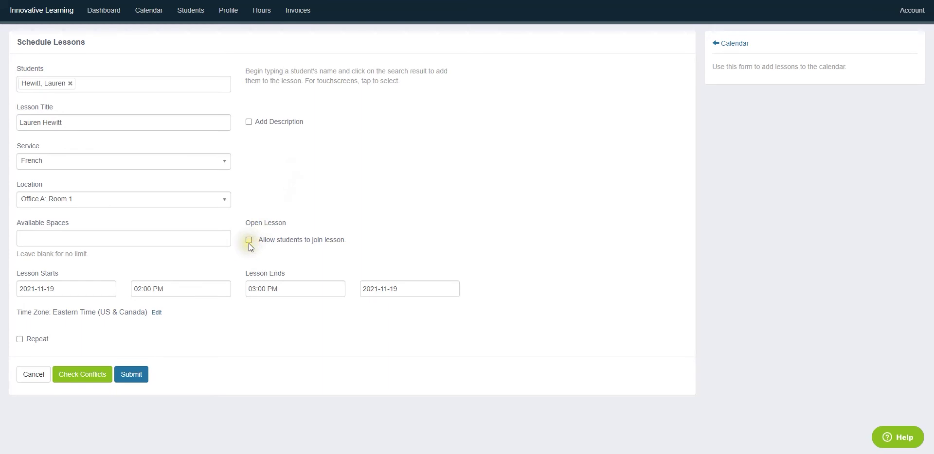
Make it an open lesson that students can join, with 2 available spaces
left_click(249, 242)
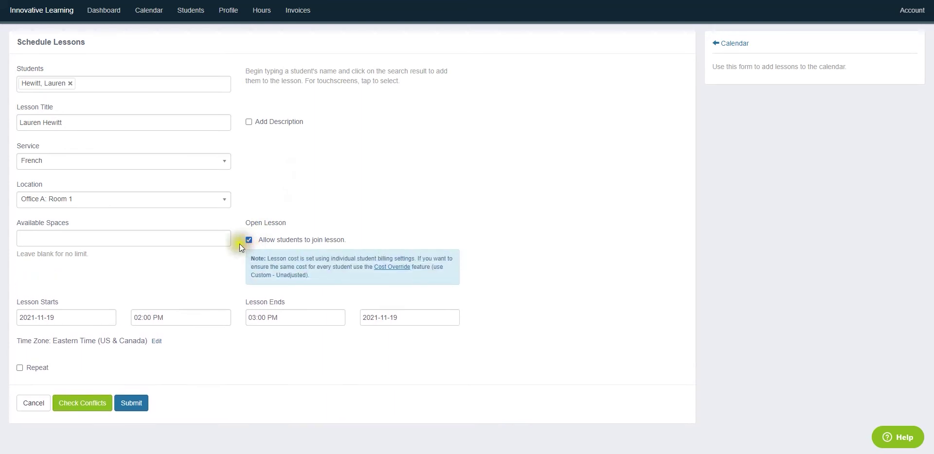
left_click(177, 243)
type("2")
Set the lesson to start at 12:00 PM and end at 01:00 PM
left_click(176, 321)
left_click(138, 378)
left_click(138, 378)
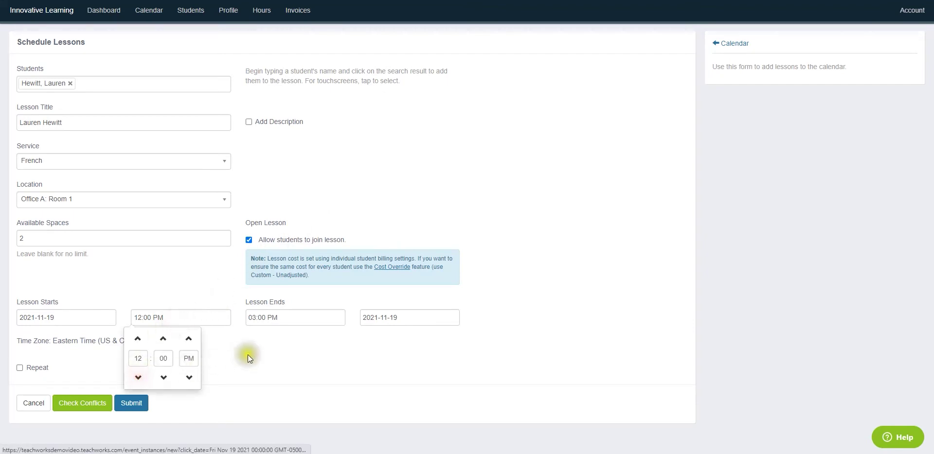
left_click(292, 317)
left_click(252, 378)
left_click(252, 378)
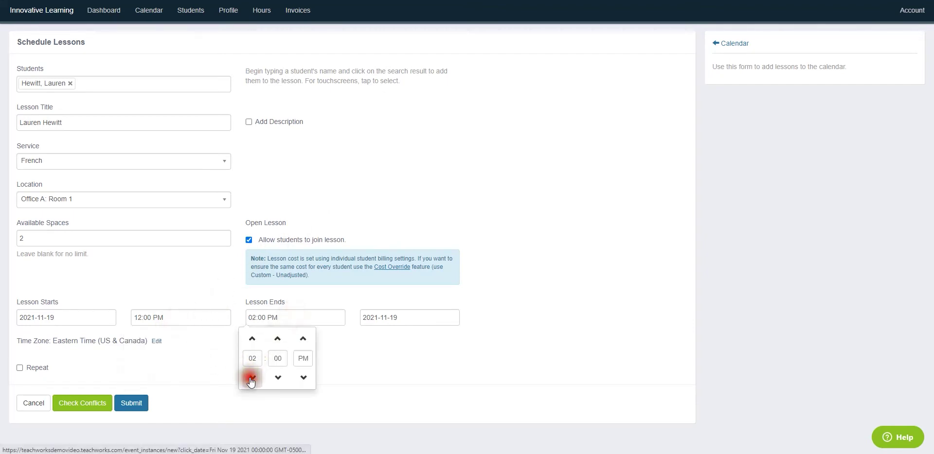
left_click(202, 358)
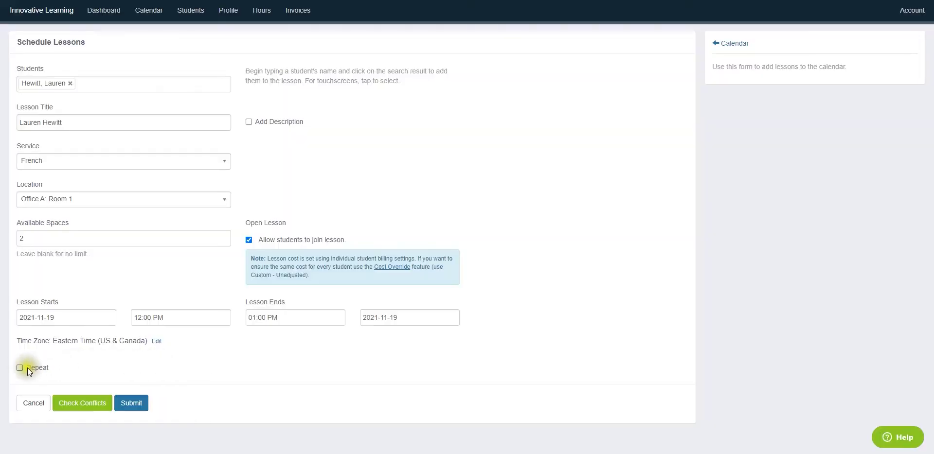
Turn on repeating, look through the monthly and daily frequencies, and set the lesson to repeat weekly on Fridays
left_click(23, 368)
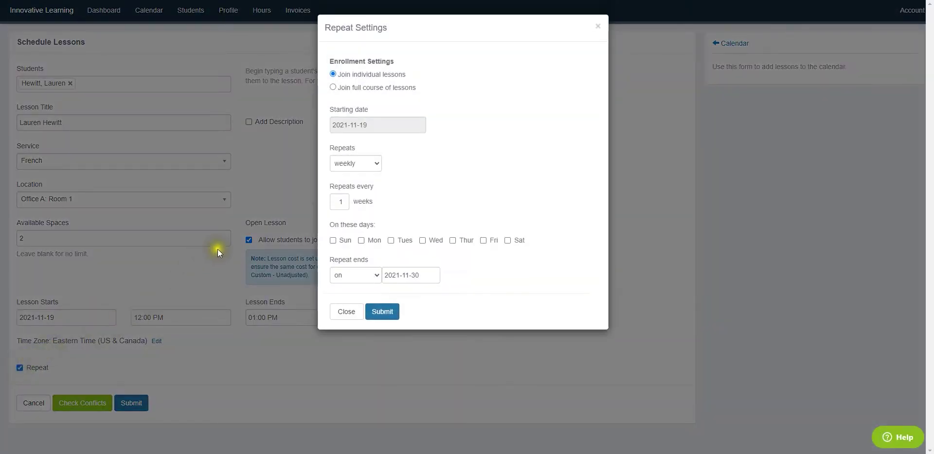
left_click(374, 166)
left_click(361, 193)
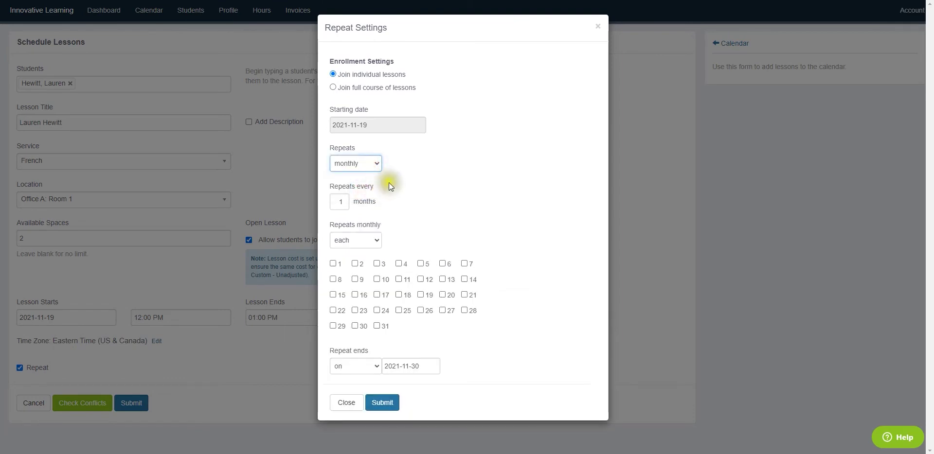
left_click(372, 164)
left_click(373, 178)
left_click(376, 165)
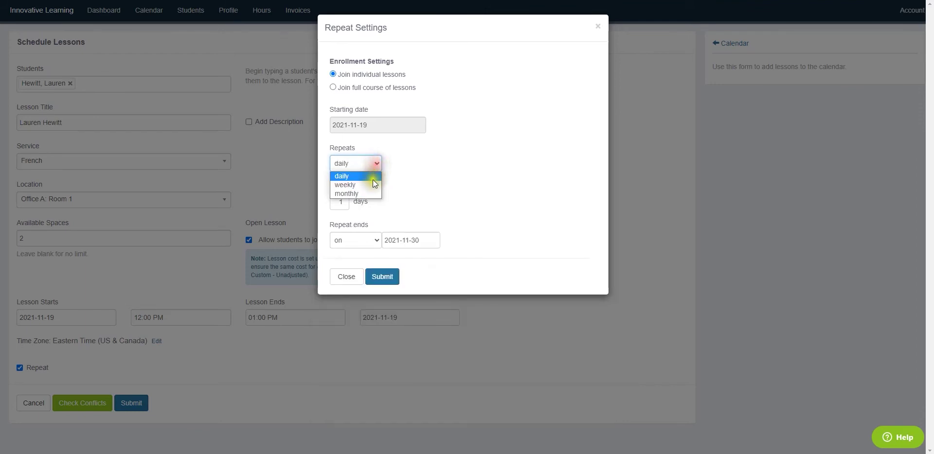
left_click(372, 181)
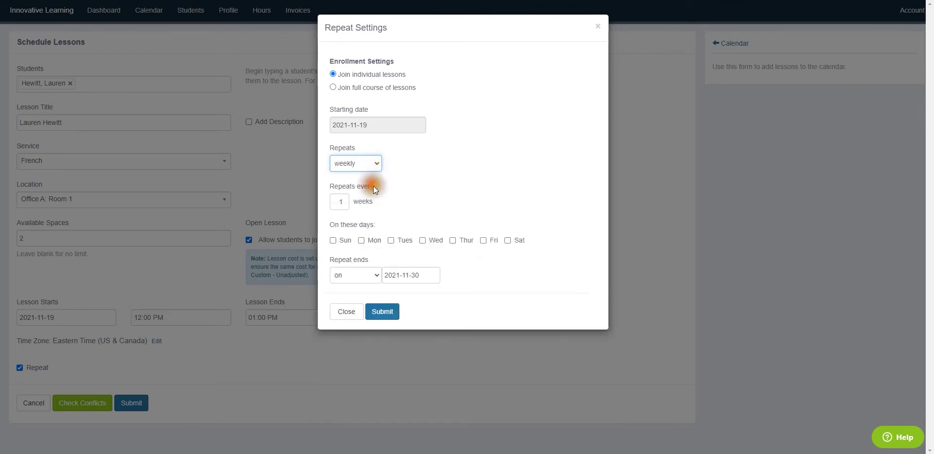
left_click(483, 240)
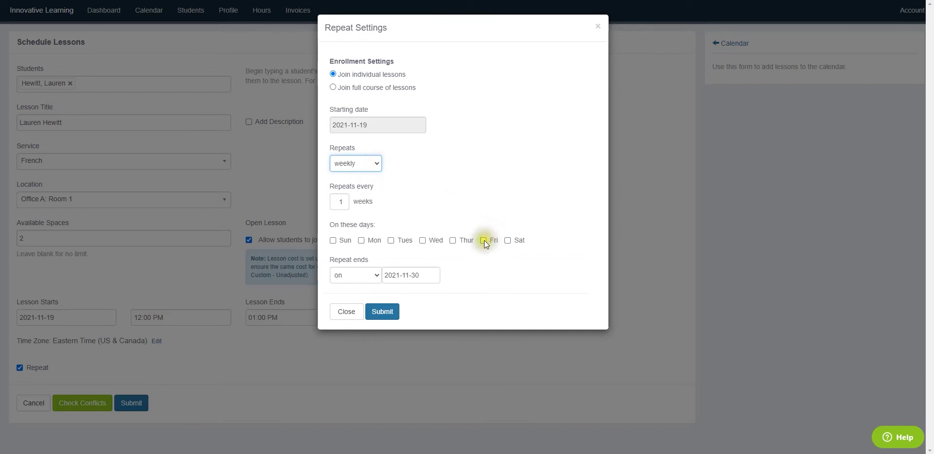
left_click(382, 312)
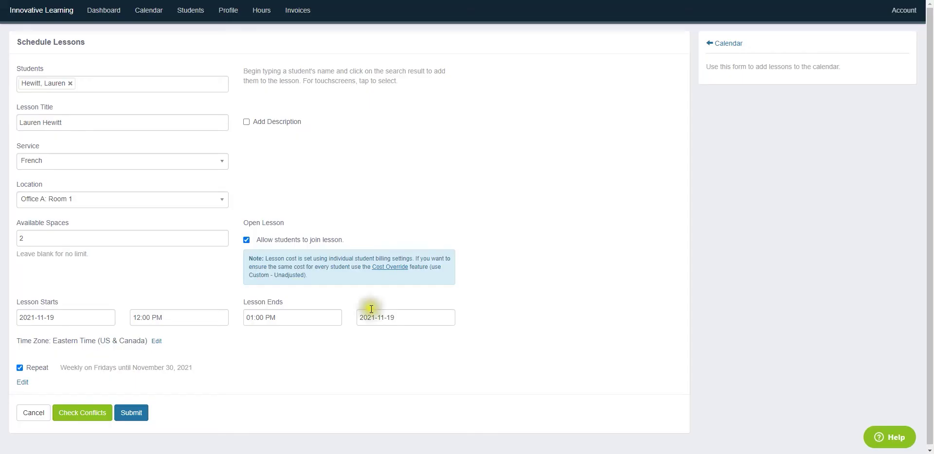
Check the lesson for conflicts and reschedule it to start at 02:00 PM and end at 03:00 PM
left_click(88, 412)
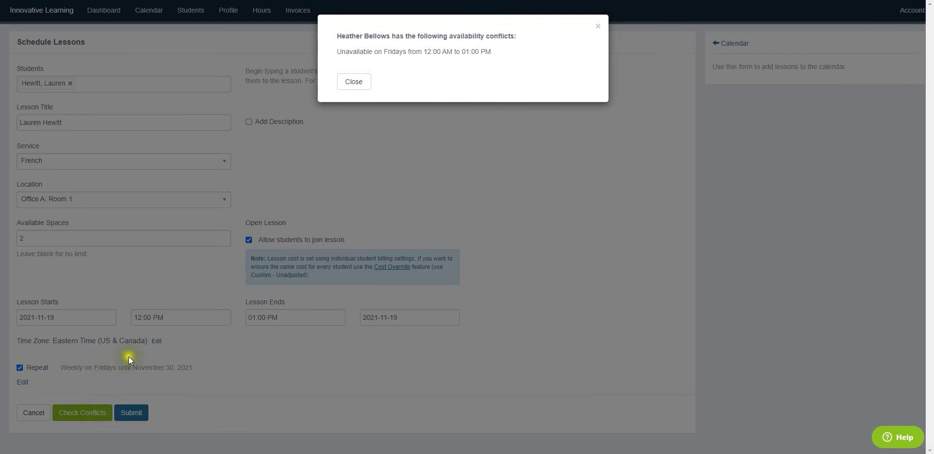
left_click(360, 87)
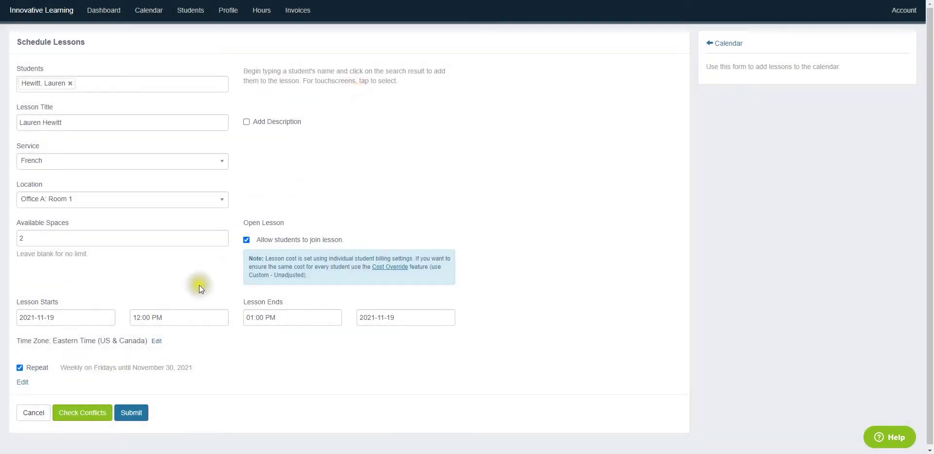
left_click(167, 318)
left_click(139, 339)
left_click(140, 339)
left_click(268, 318)
left_click(249, 339)
left_click(249, 339)
left_click(192, 360)
Check the rescheduled lesson for conflicts again and submit it to the calendar
left_click(99, 418)
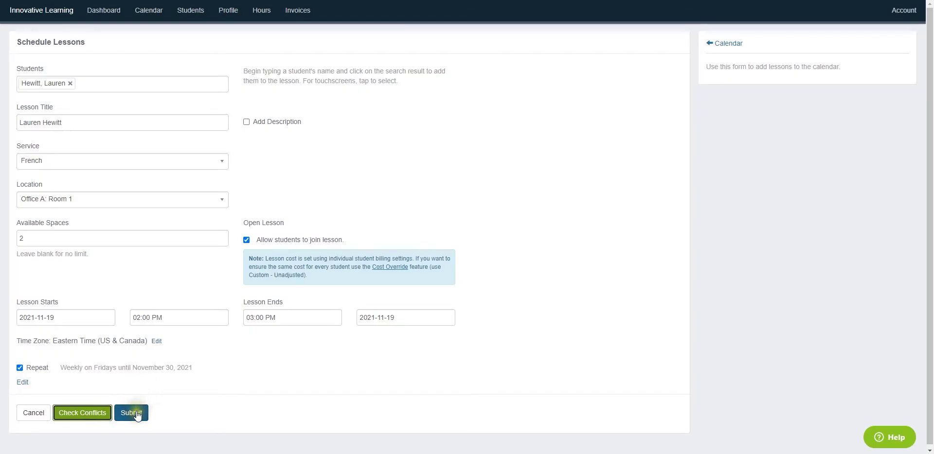
left_click(135, 413)
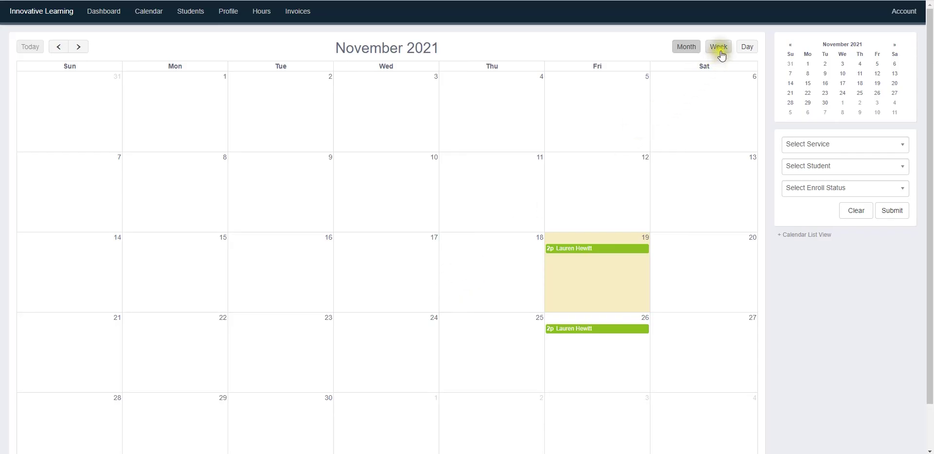
In the week view, move the November 19 lesson to 4:00 PM, confirm the move, and return to the month view
left_click(719, 49)
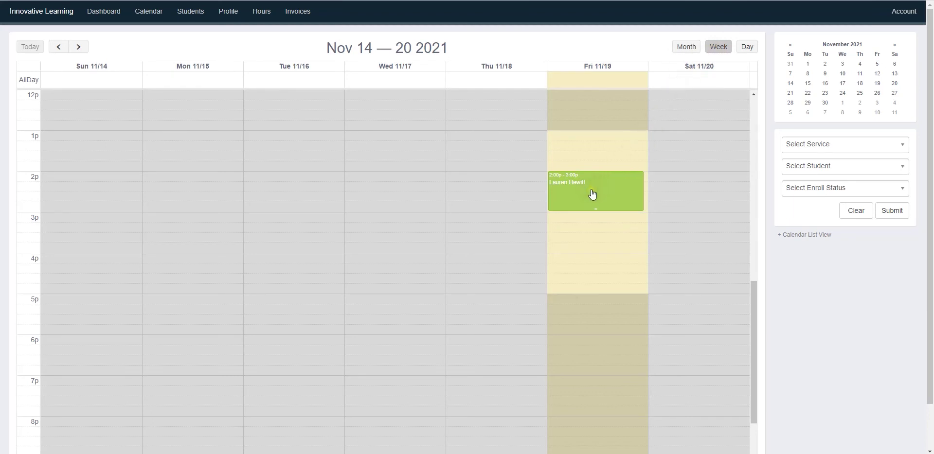
left_click_drag(592, 194, 588, 274)
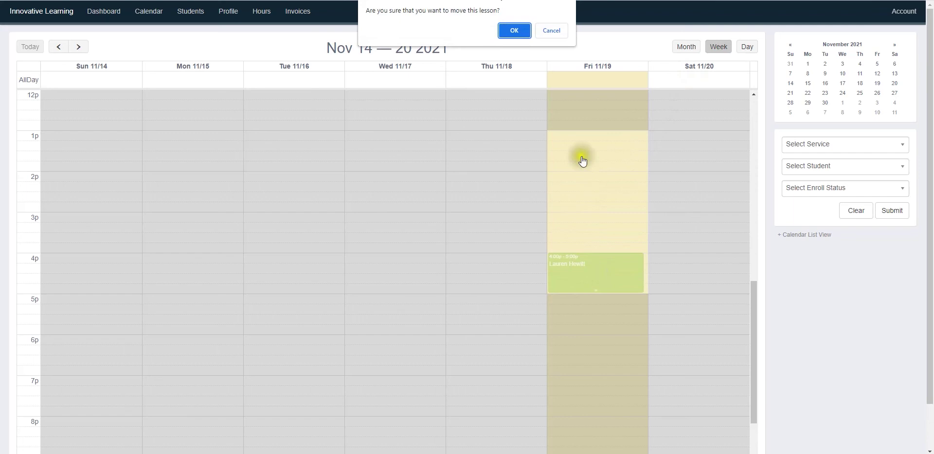
left_click(517, 35)
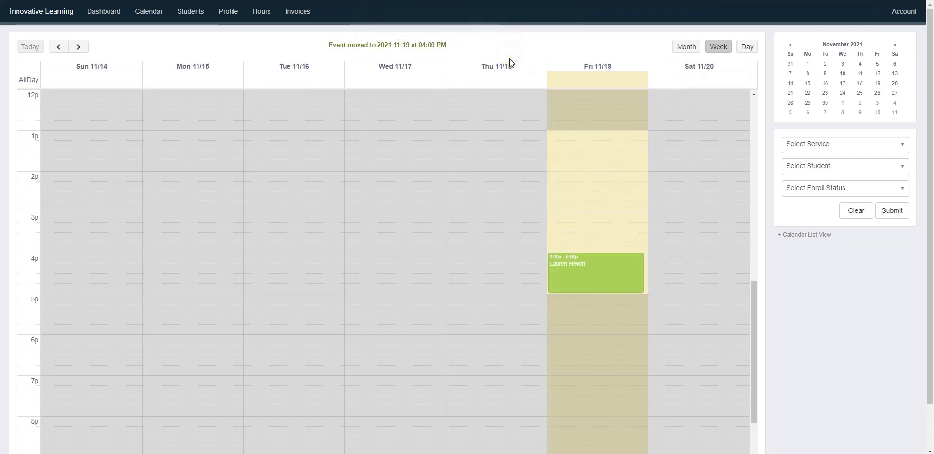
left_click(684, 46)
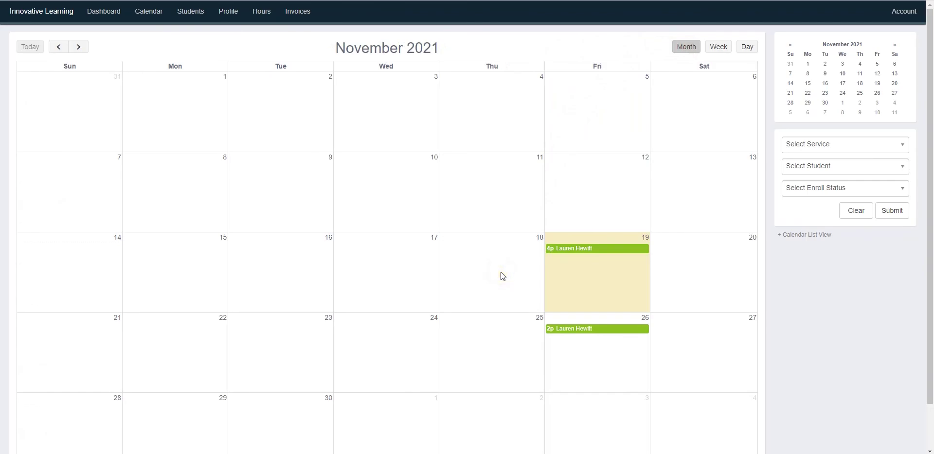